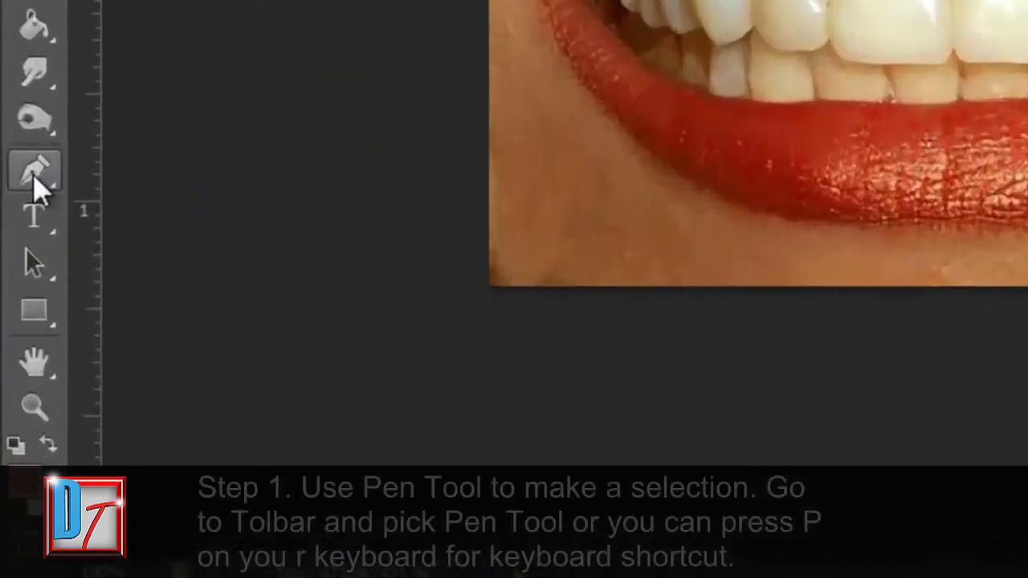
# Select the Pen Tool for anchor-point paths and zoom in on the teeth
pyautogui.rightClick(14, 359)
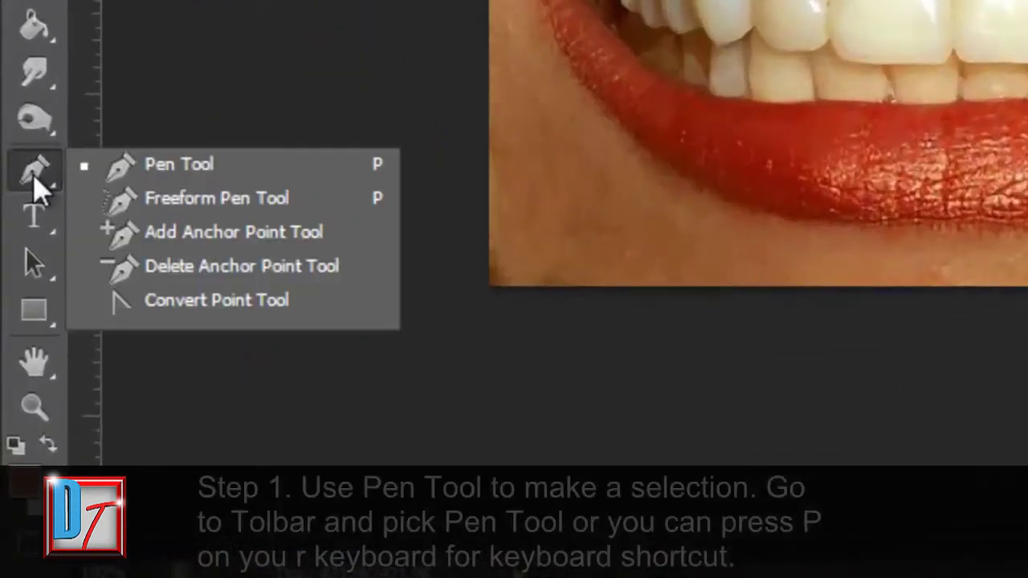
pyautogui.click(253, 169)
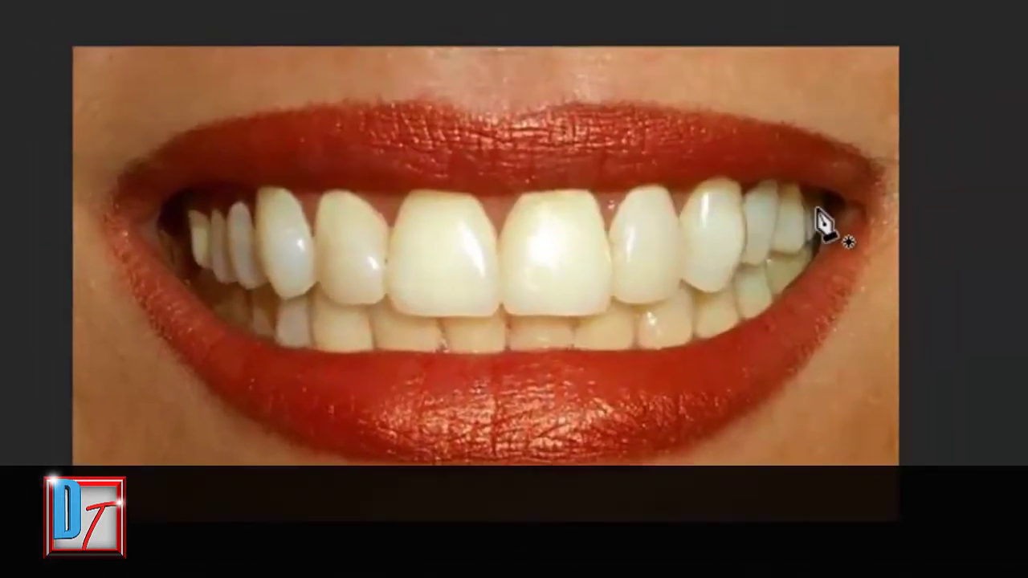
pyautogui.hotkey('ctrl', '+')
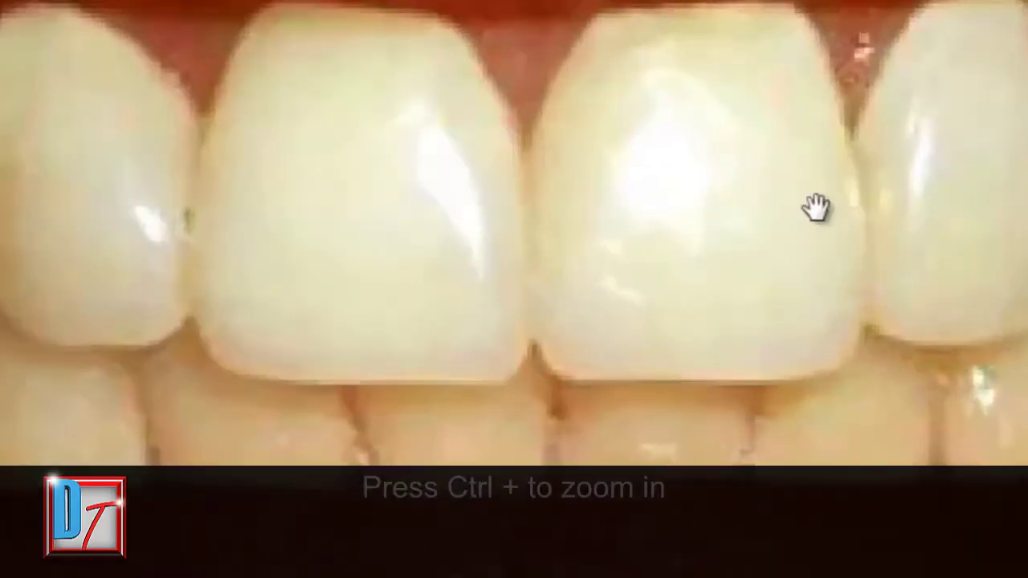
pyautogui.moveTo(814, 206); pyautogui.dragTo(249, 248)
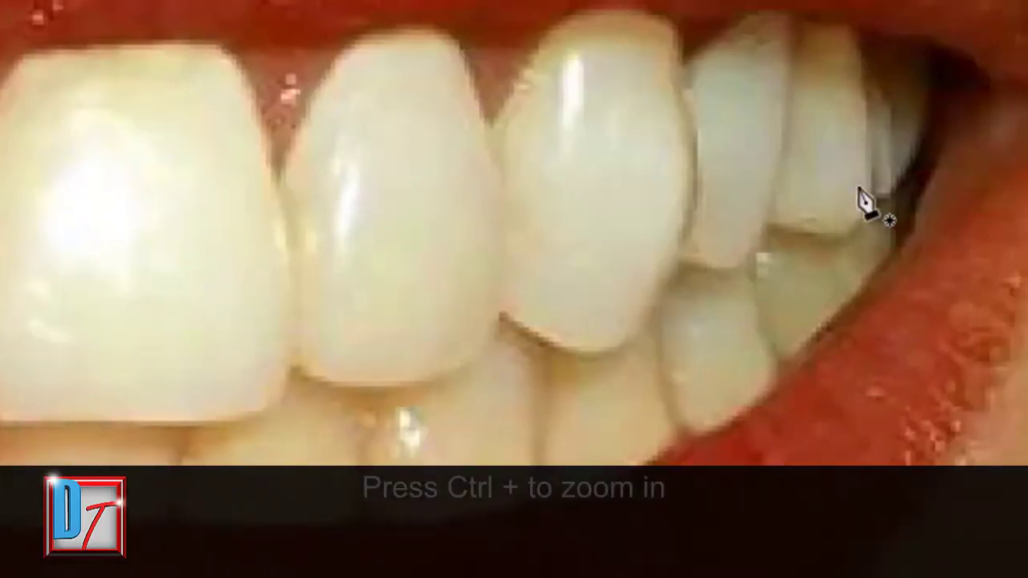
# Start the path at the right mouth corner and trace the lip and lower teeth edge
pyautogui.click(926, 46)
pyautogui.moveTo(921, 139); pyautogui.dragTo(903, 166)
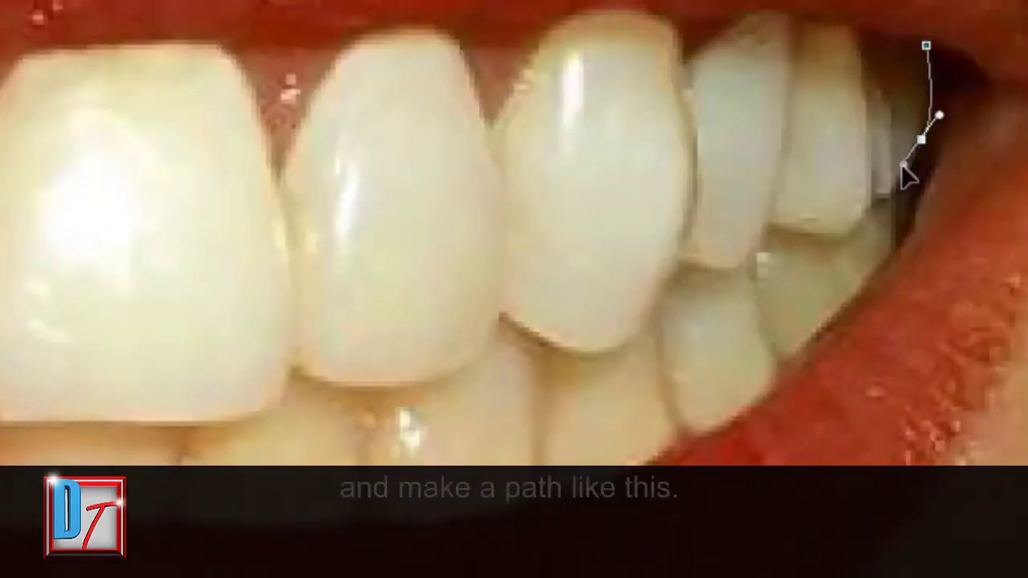
pyautogui.click(891, 254)
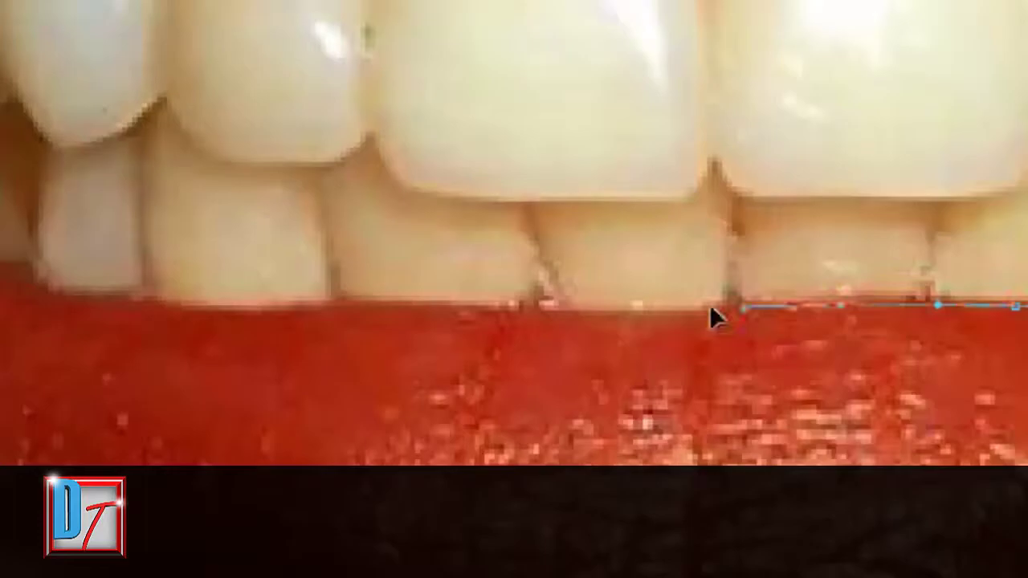
pyautogui.moveTo(685, 308); pyautogui.dragTo(476, 301)
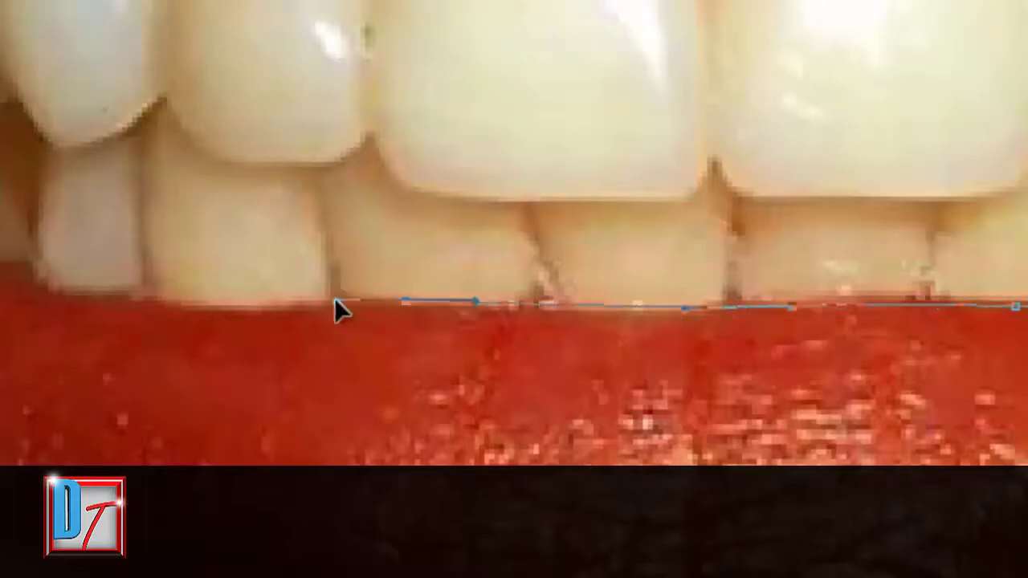
pyautogui.click(367, 360)
pyautogui.click(300, 238)
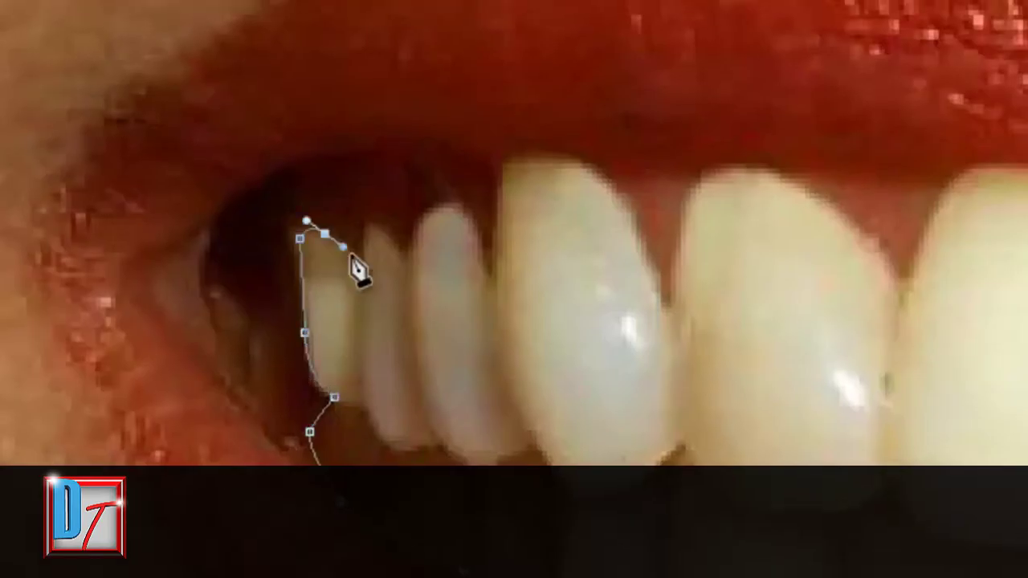
# Add anchors along the upper gumline across the front teeth
pyautogui.click(367, 222)
pyautogui.click(401, 259)
pyautogui.click(436, 206)
pyautogui.click(487, 264)
pyautogui.click(679, 325)
pyautogui.click(688, 200)
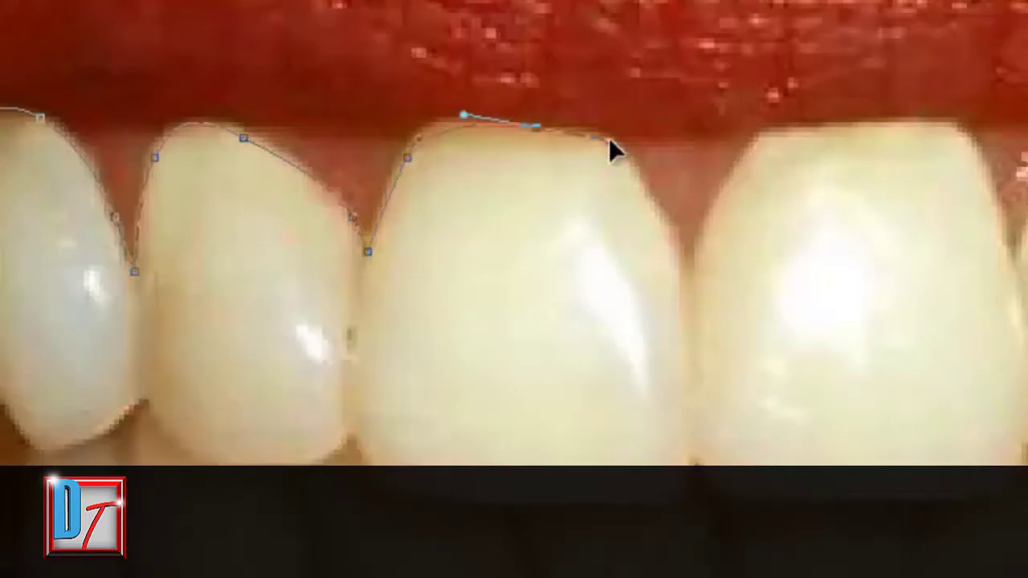
pyautogui.click(689, 298)
pyautogui.click(718, 191)
pyautogui.click(854, 129)
pyautogui.click(964, 137)
# Curve the path over the remaining tooth tops and close it at the starting anchor
pyautogui.moveTo(546, 230); pyautogui.dragTo(562, 310)
pyautogui.moveTo(671, 147); pyautogui.dragTo(704, 148)
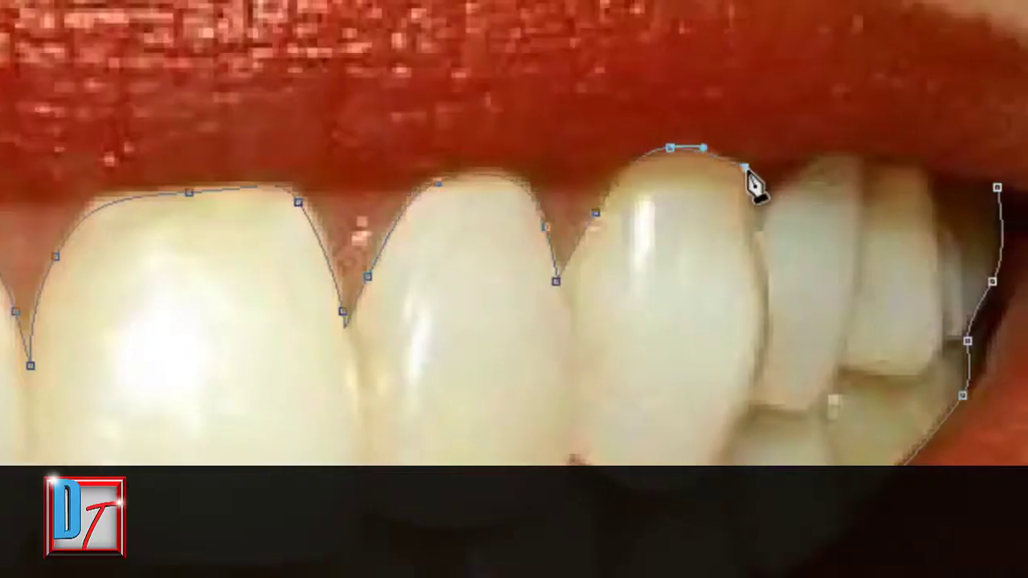
pyautogui.click(754, 222)
pyautogui.click(784, 183)
pyautogui.click(839, 152)
pyautogui.moveTo(873, 153); pyautogui.dragTo(908, 172)
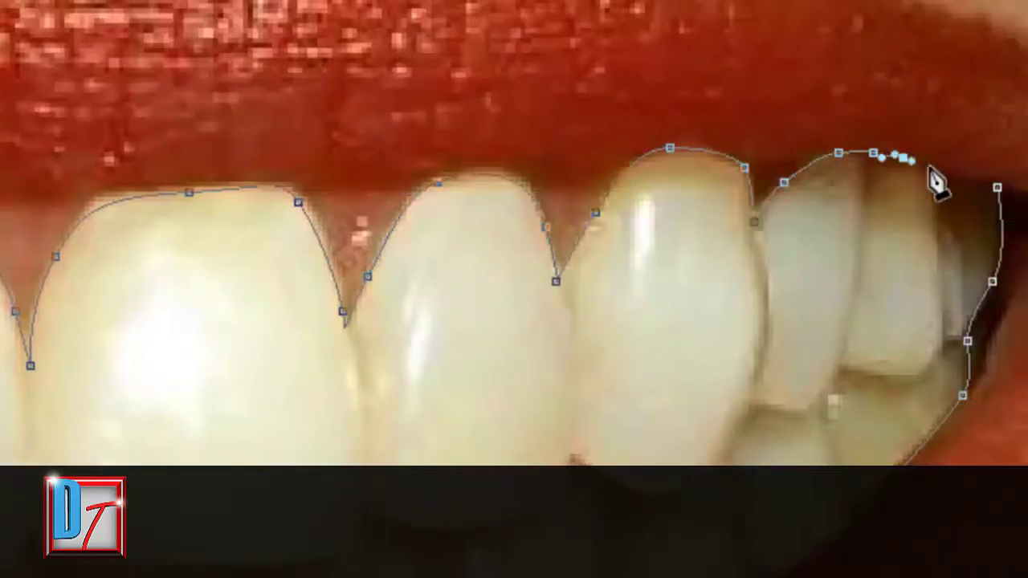
pyautogui.click(996, 189)
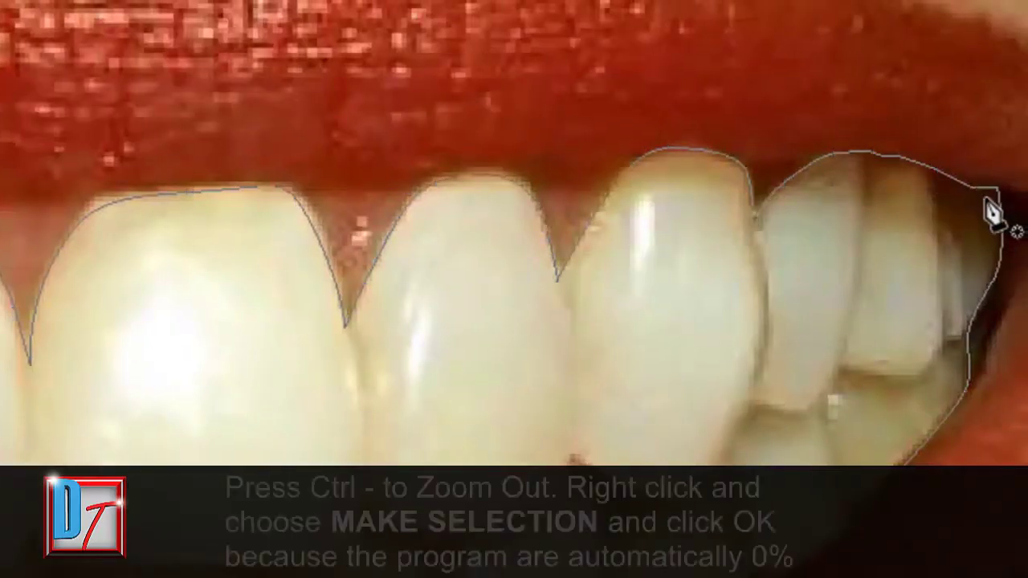
# Zoom out to the whole mouth and convert the teeth path to a selection with 0 feather radius
pyautogui.hotkey('ctrl', '-')
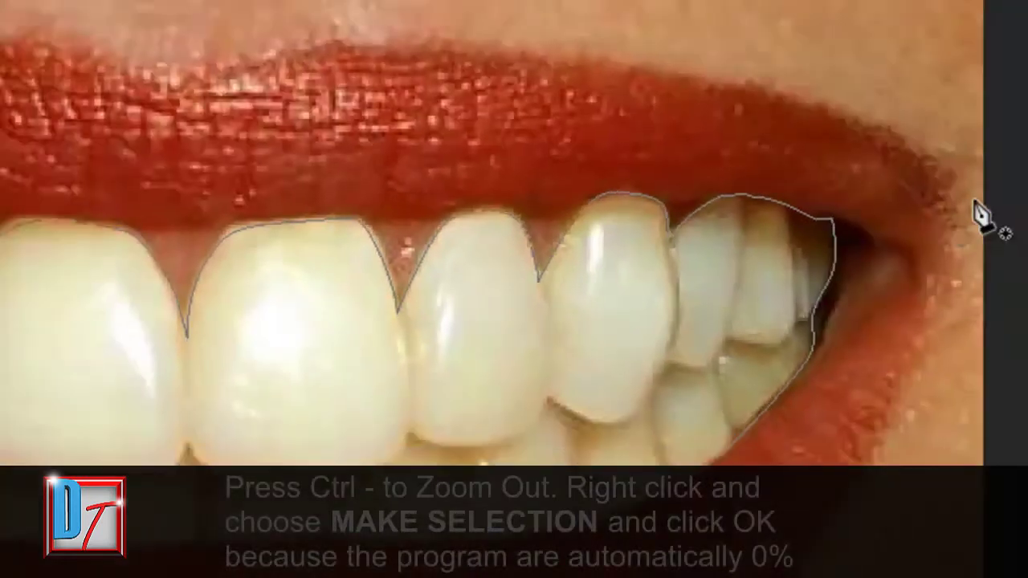
pyautogui.hotkey('ctrl', '-')
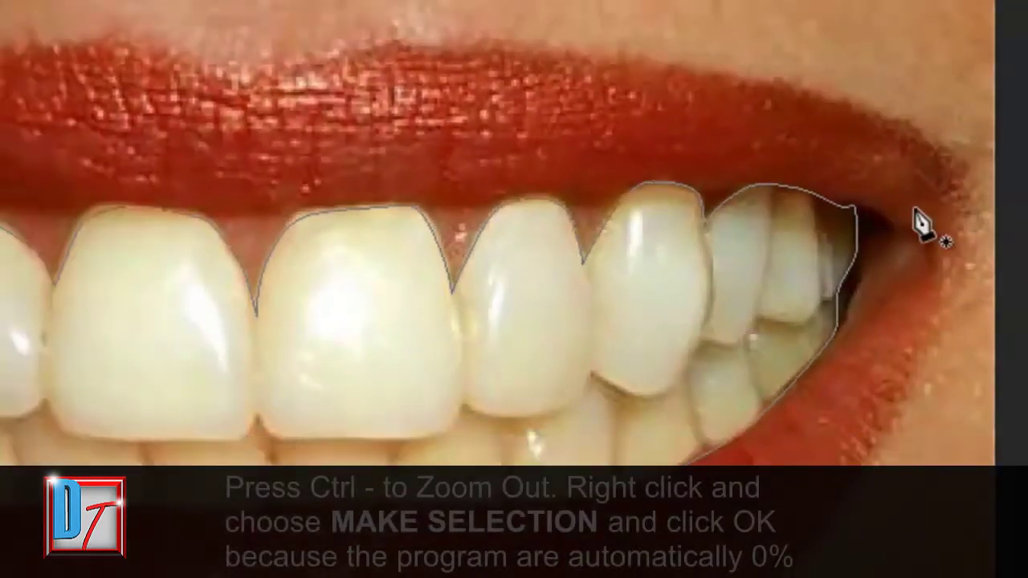
pyautogui.hotkey('ctrl', '-')
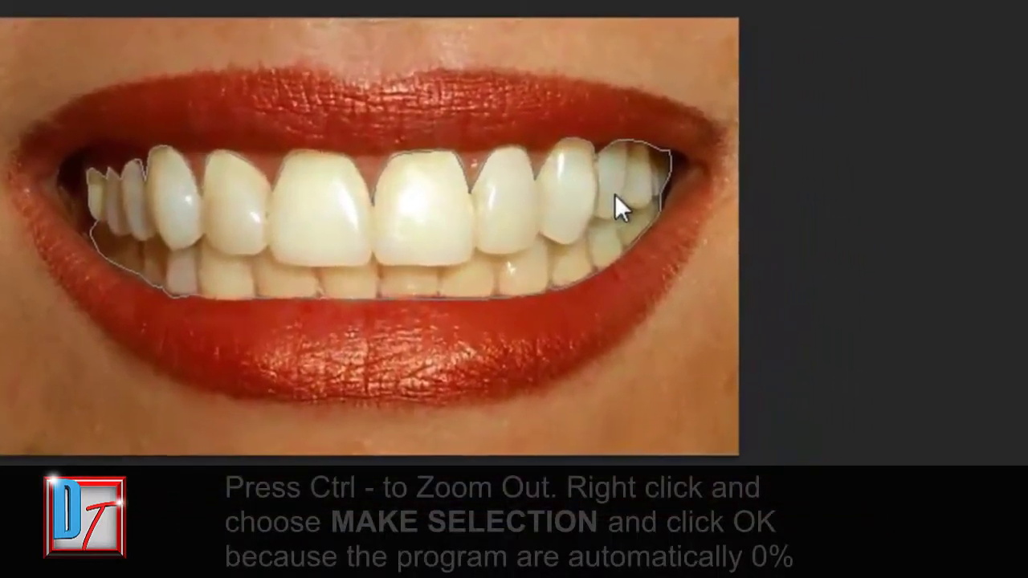
pyautogui.rightClick(620, 207)
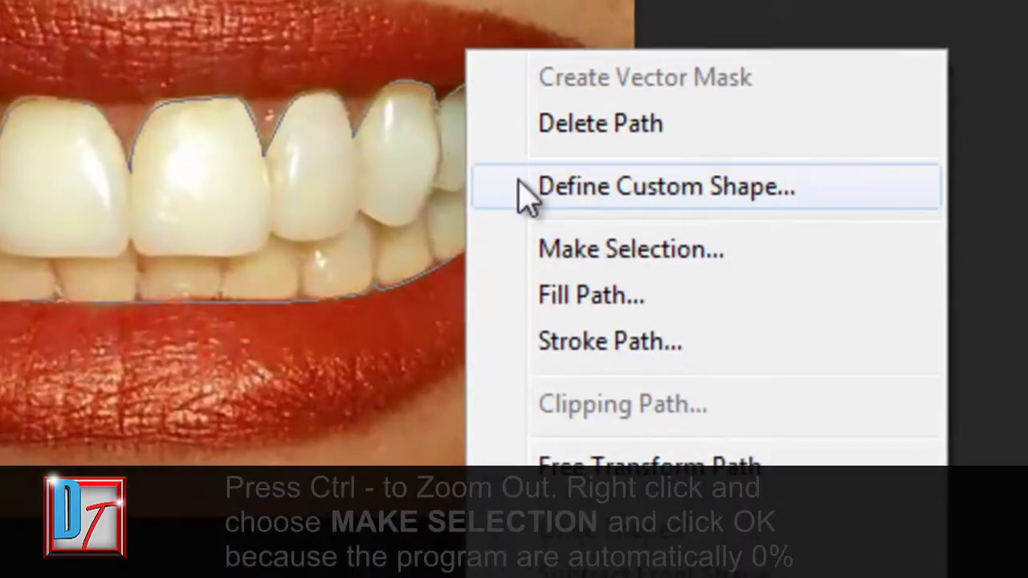
pyautogui.click(663, 255)
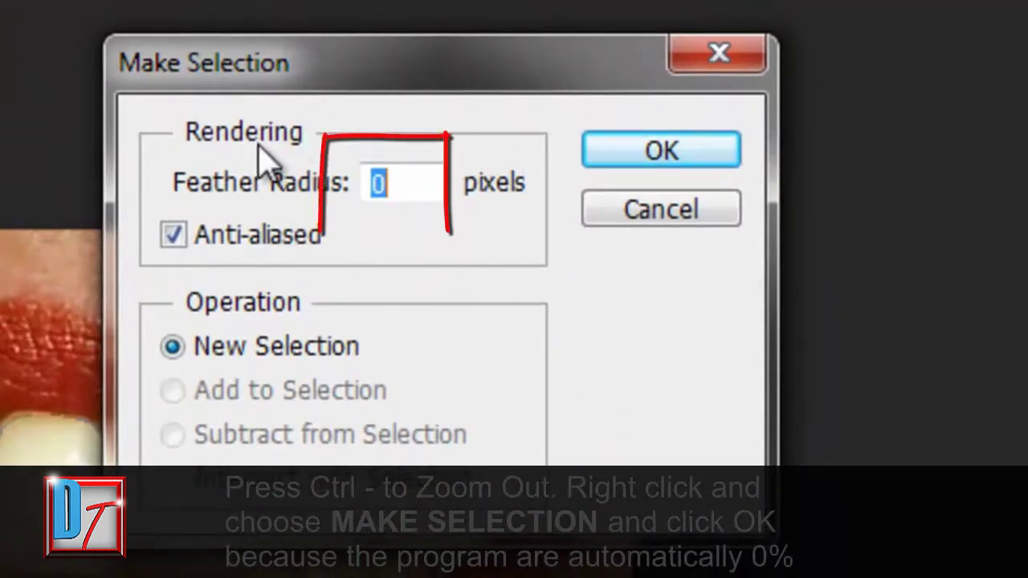
pyautogui.click(651, 157)
pyautogui.click(658, 154)
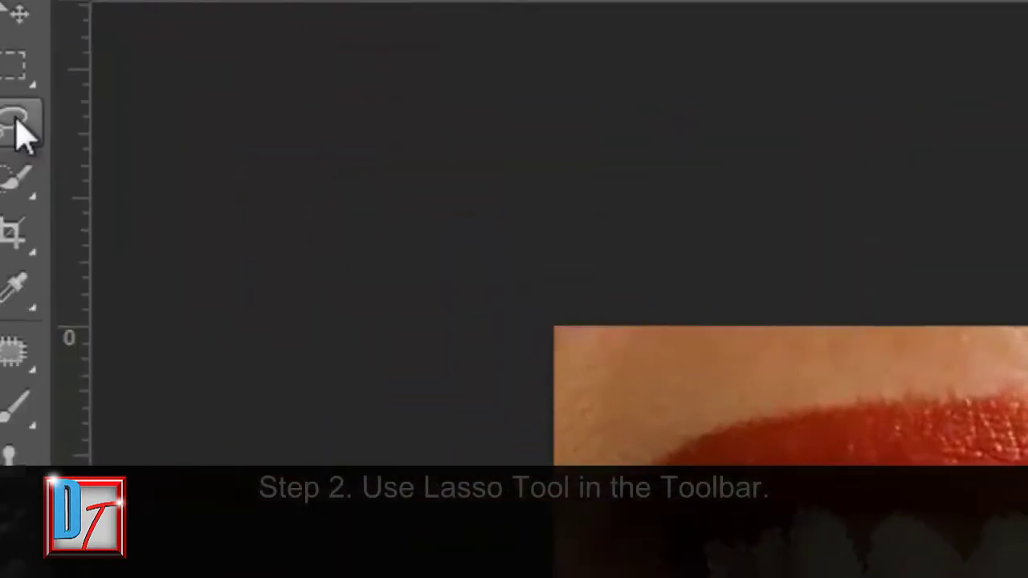
# Copy the selected teeth onto a new layer with Layer Via Copy
pyautogui.click(63, 148)
pyautogui.rightClick(54, 144)
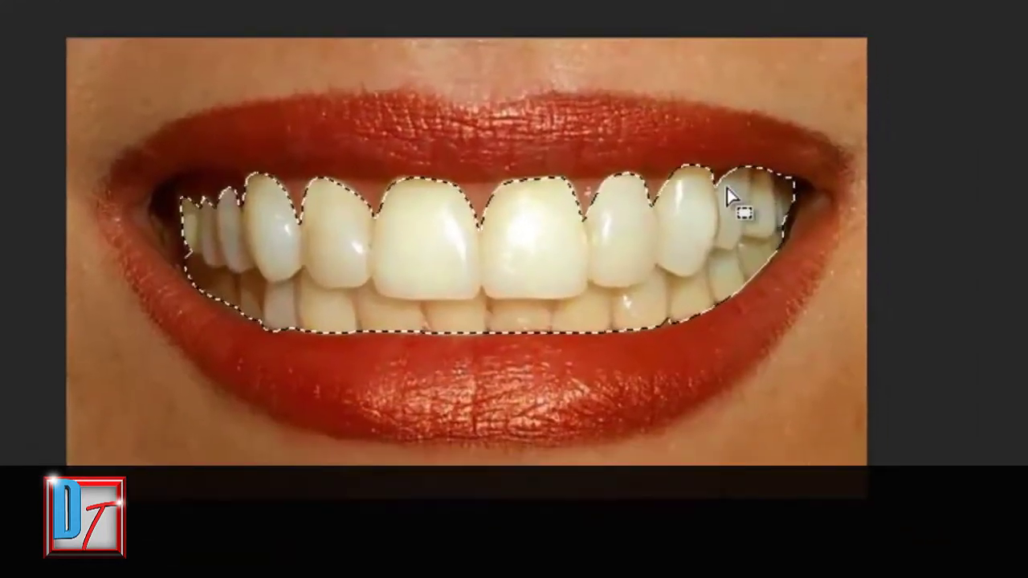
pyautogui.rightClick(734, 201)
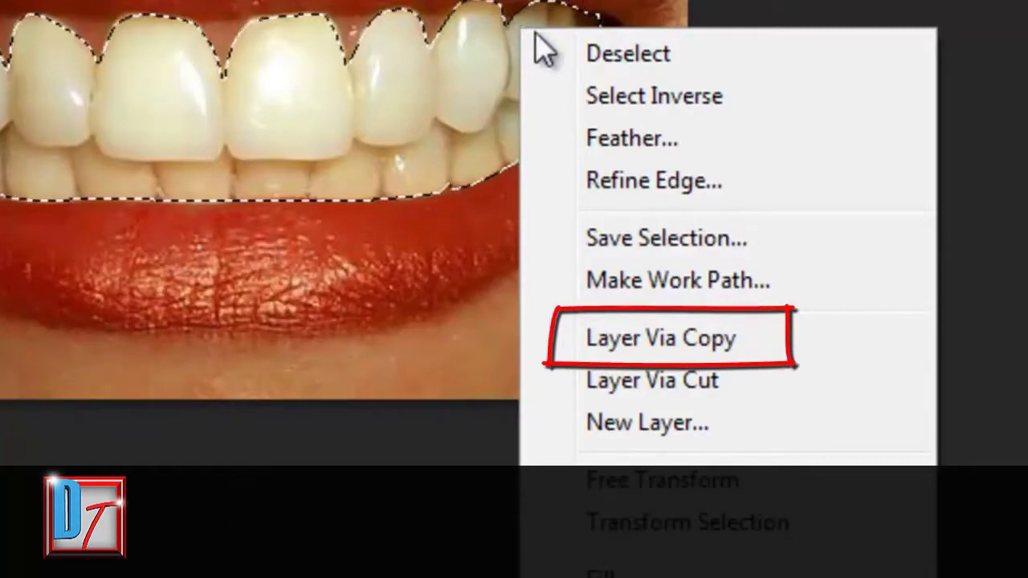
pyautogui.click(735, 342)
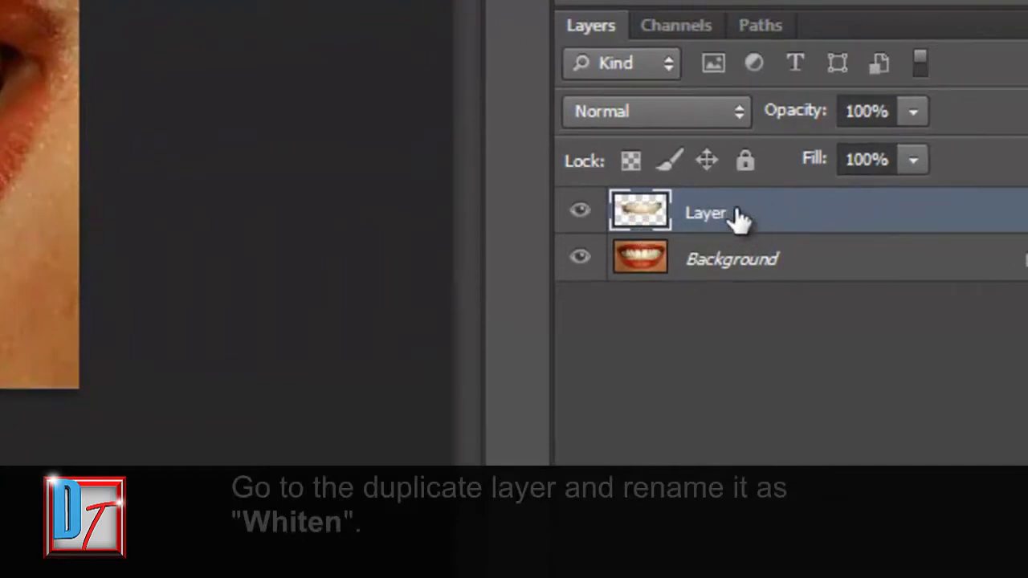
# Rename the new teeth layer to 'Whiten'
pyautogui.doubleClick(713, 214)
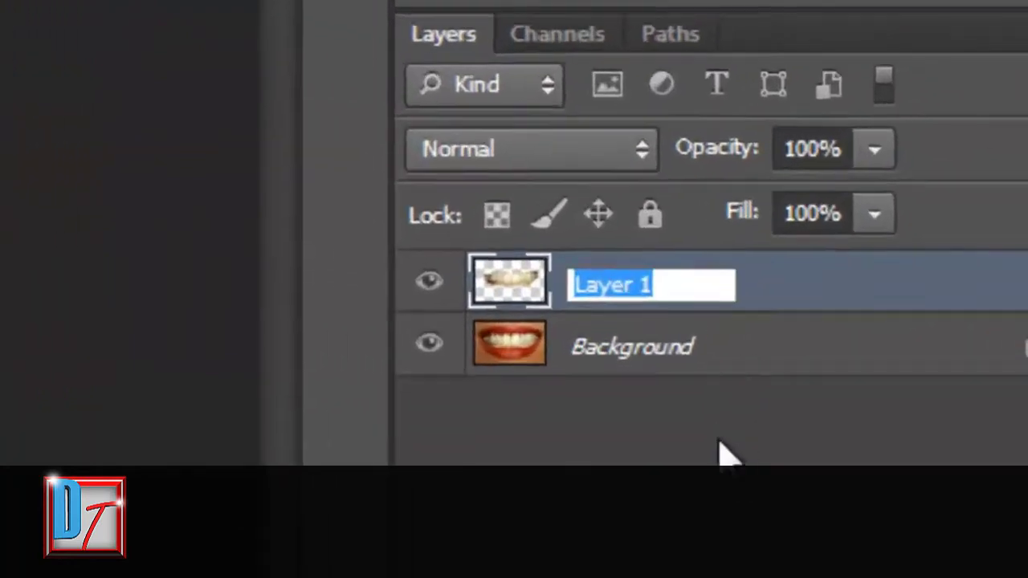
pyautogui.write('Whiten')
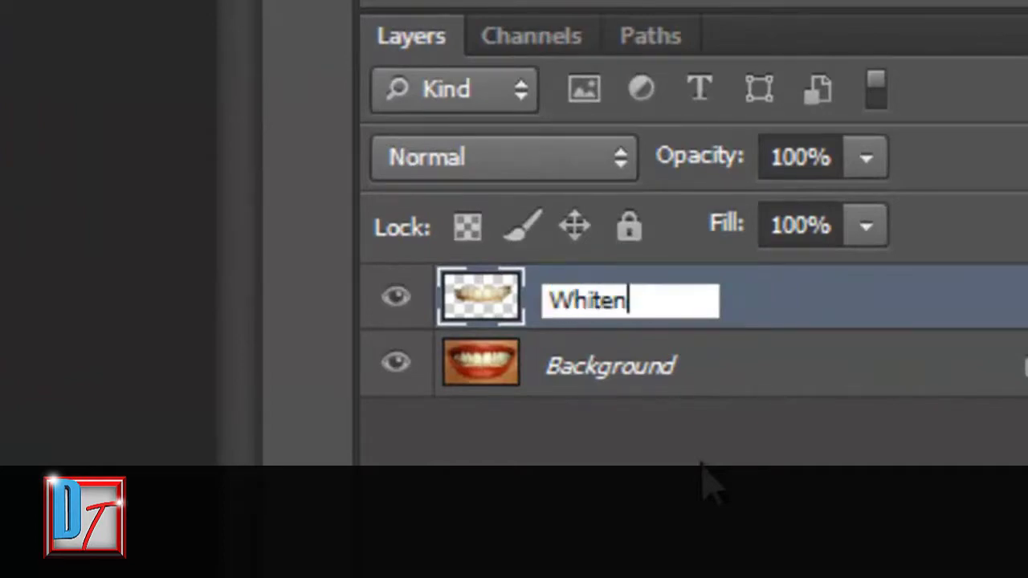
pyautogui.press('Return')
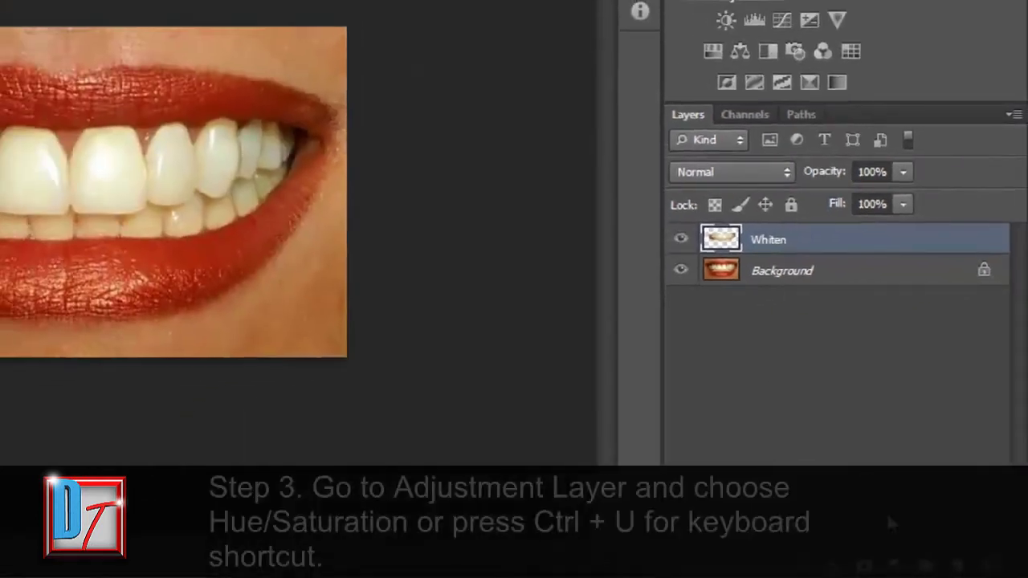
# Add a Hue/Saturation adjustment layer from the Layers panel's adjustment menu
pyautogui.click(893, 568)
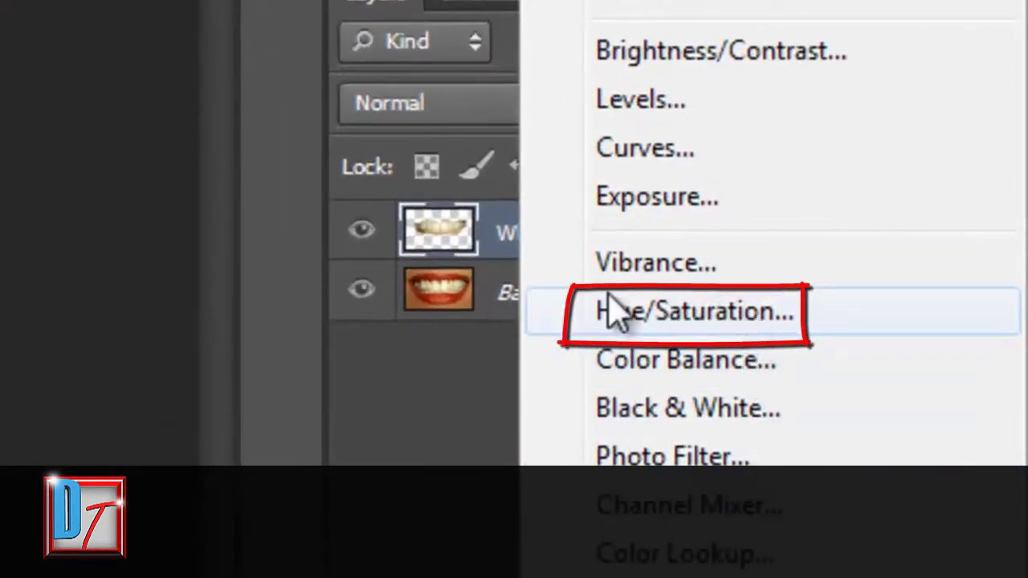
pyautogui.click(737, 313)
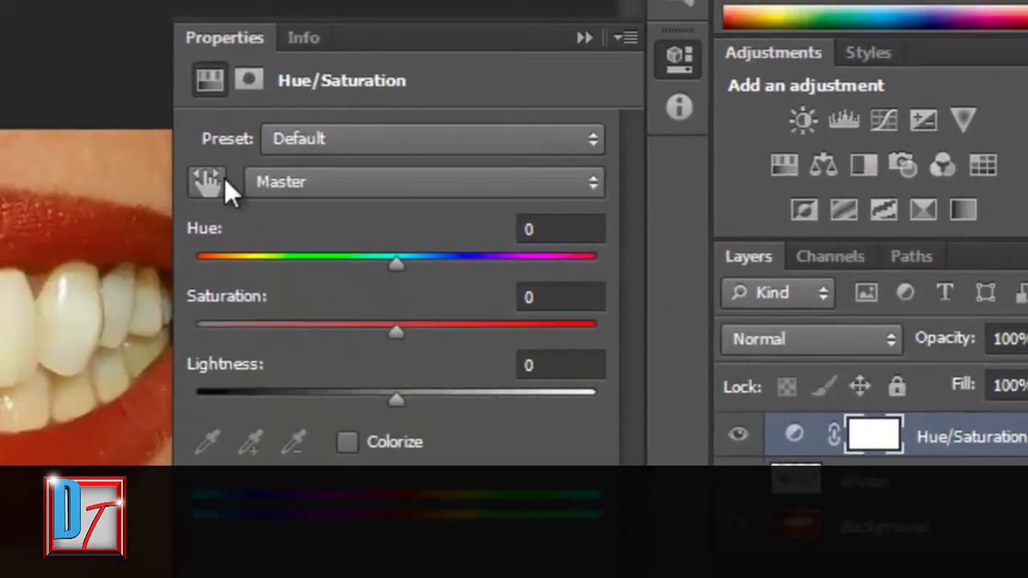
pyautogui.click(444, 184)
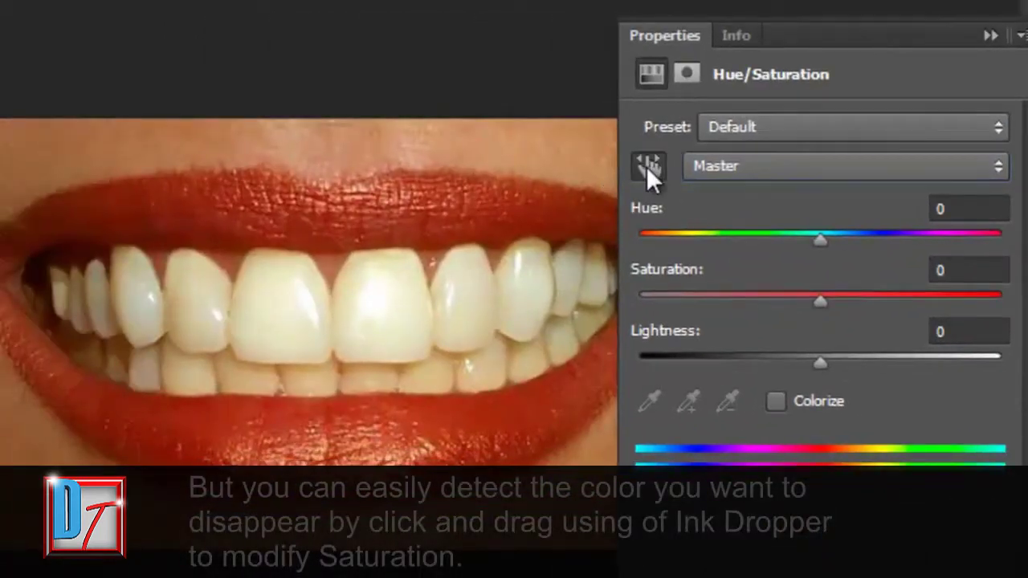
# Target the teeth's Yellows and lower their Saturation to -50
pyautogui.click(646, 166)
pyautogui.moveTo(542, 269)
pyautogui.mouseDown()
pyautogui.moveTo(520, 258)
pyautogui.moveTo(500, 289)
pyautogui.moveTo(522, 253)
pyautogui.mouseUp()
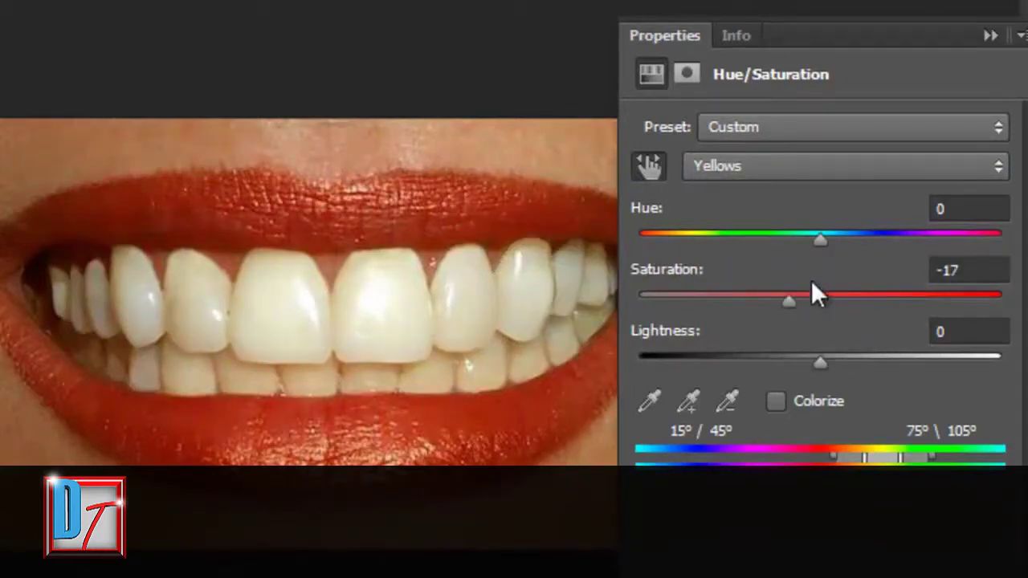
pyautogui.moveTo(790, 301); pyautogui.dragTo(734, 295)
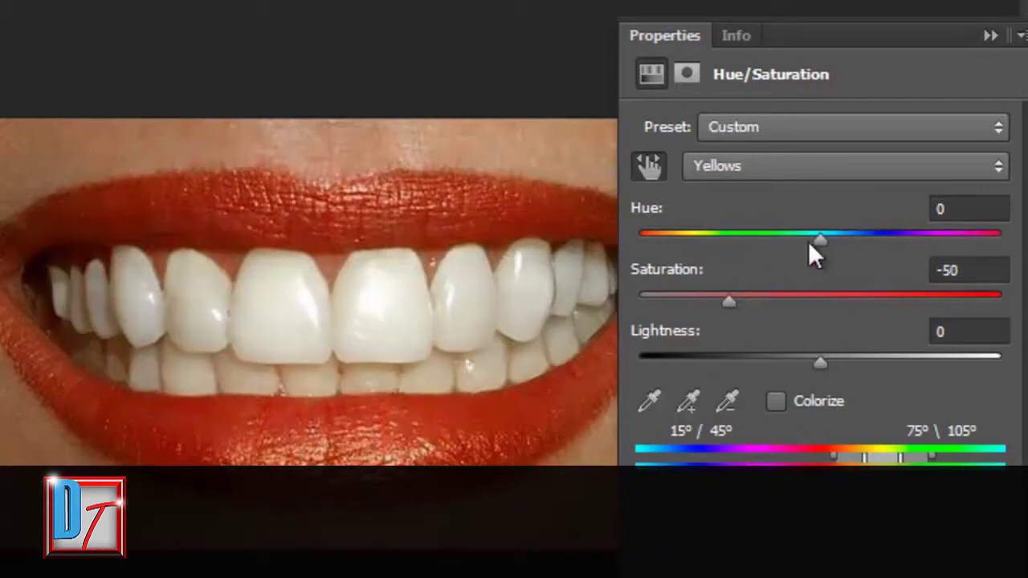
# Close the properties and toggle the adjustment's visibility to compare before and after
pyautogui.click(986, 32)
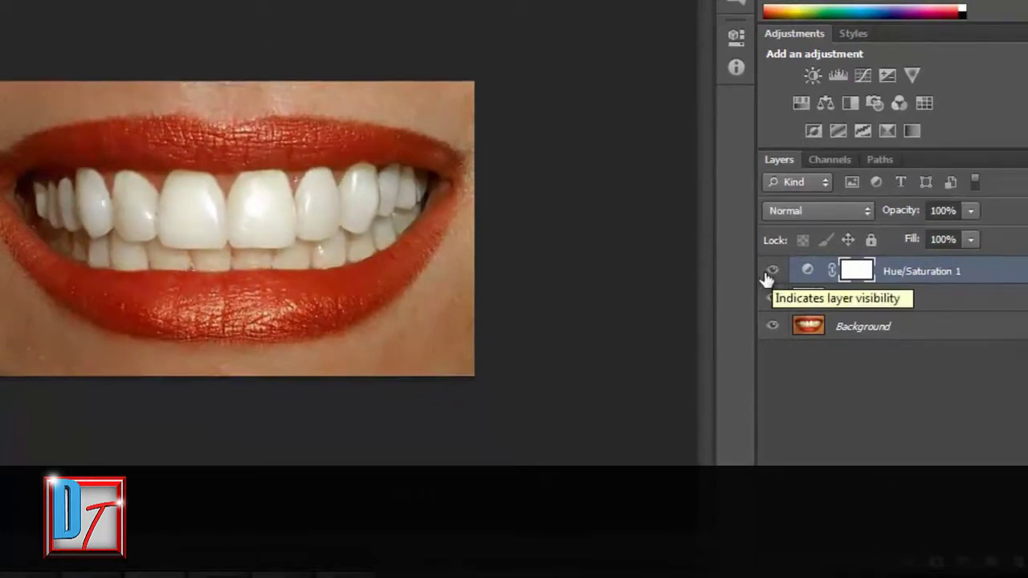
pyautogui.click(767, 274)
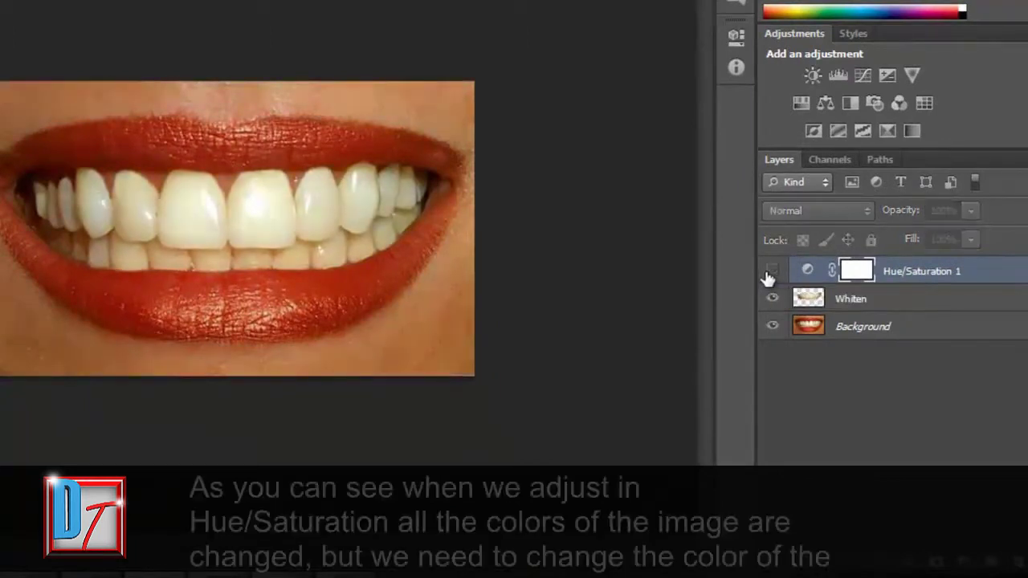
pyautogui.click(768, 275)
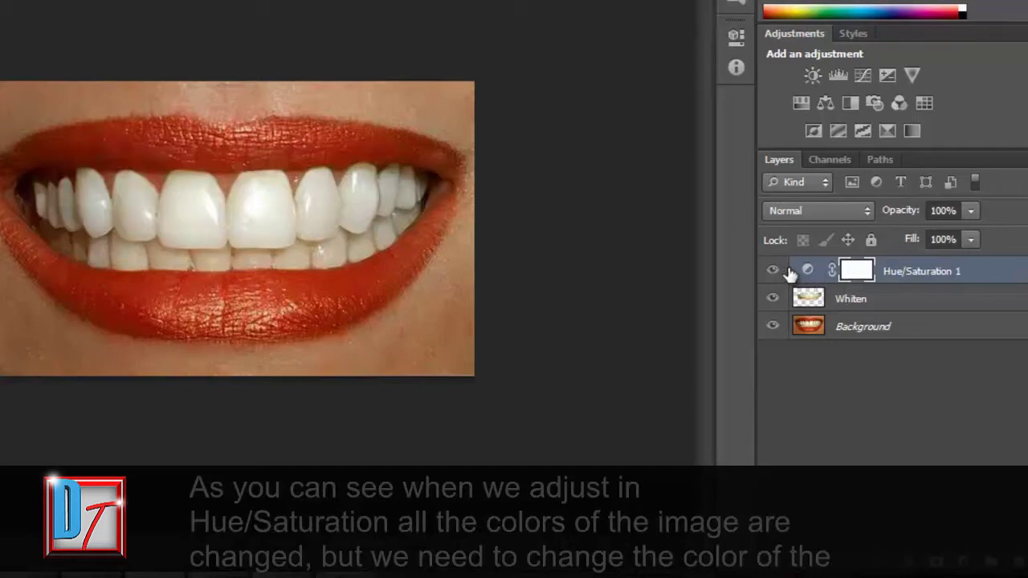
pyautogui.doubleClick(805, 273)
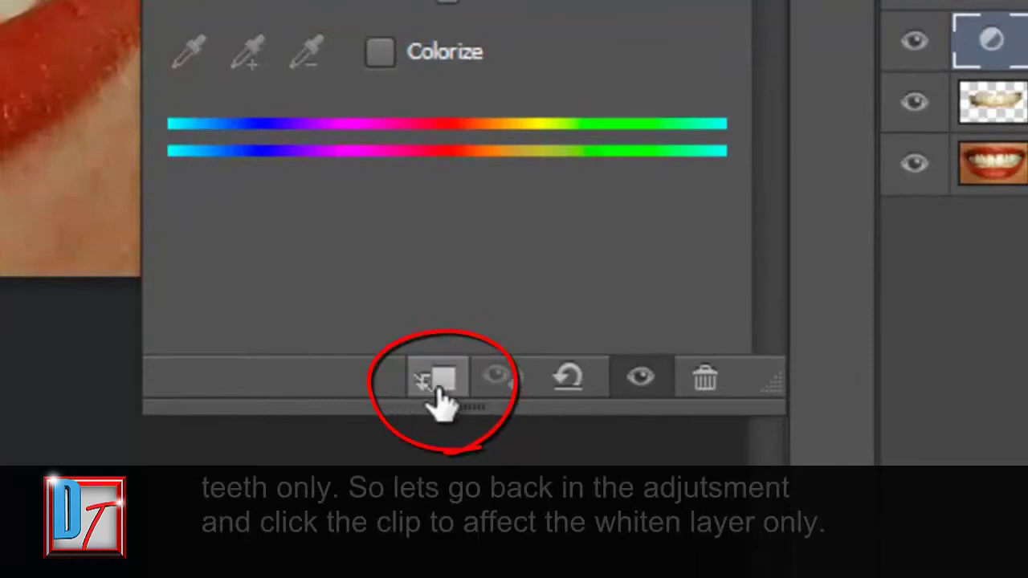
# Clip the Hue/Saturation adjustment to the Whiten layer and toggle it to compare before and after
pyautogui.click(438, 384)
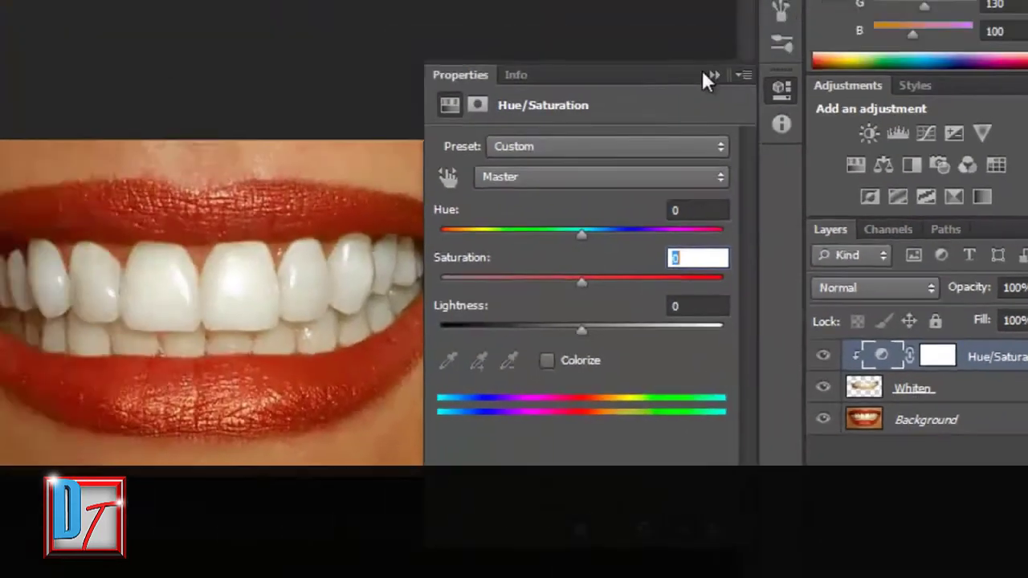
pyautogui.click(702, 74)
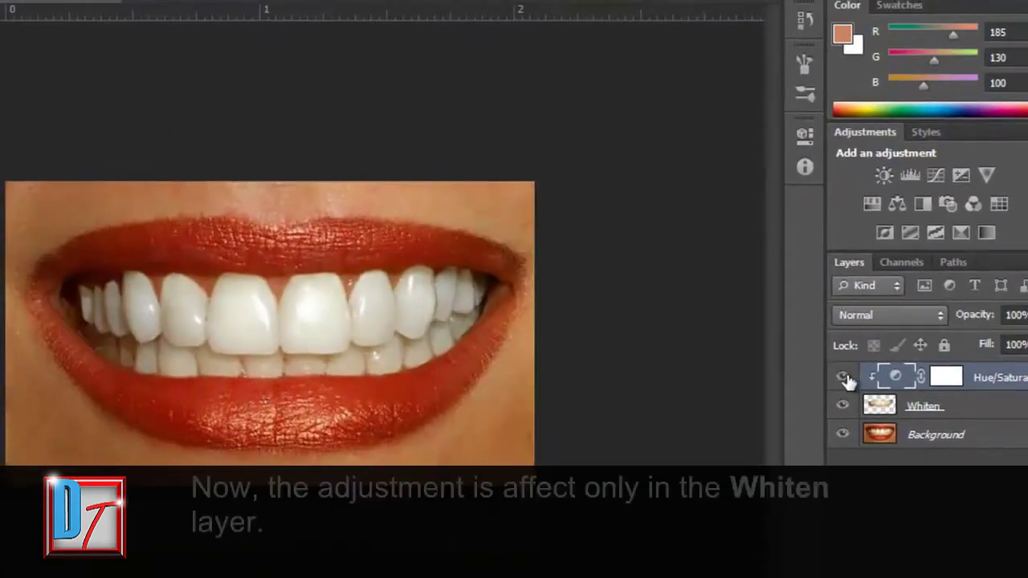
pyautogui.click(843, 377)
pyautogui.click(843, 377)
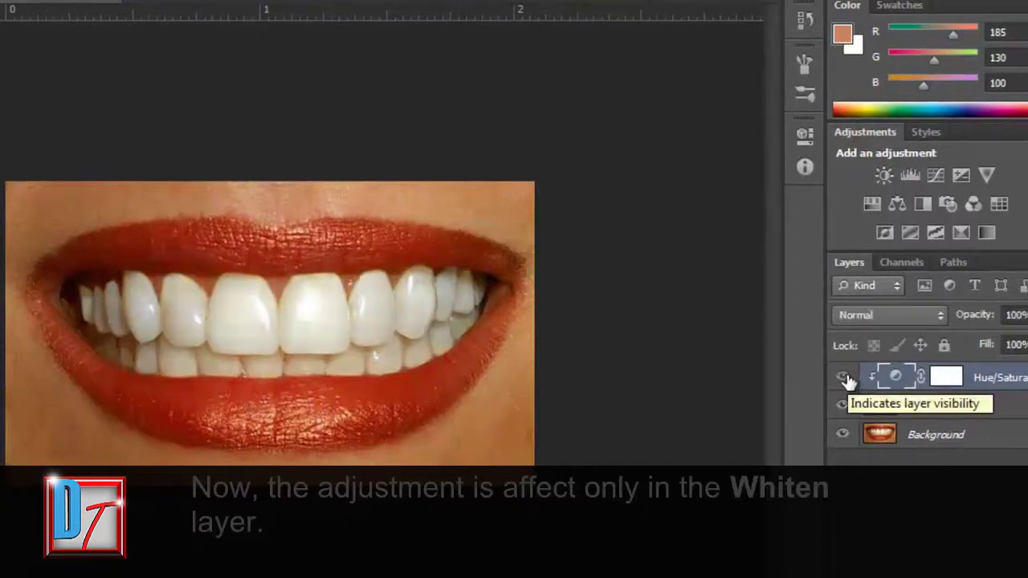
pyautogui.click(844, 378)
pyautogui.click(844, 377)
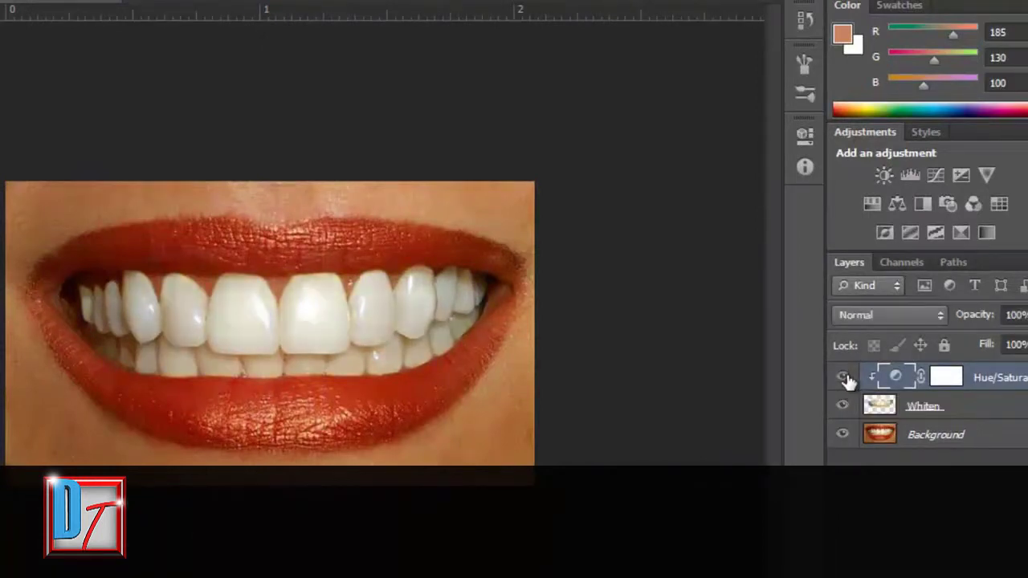